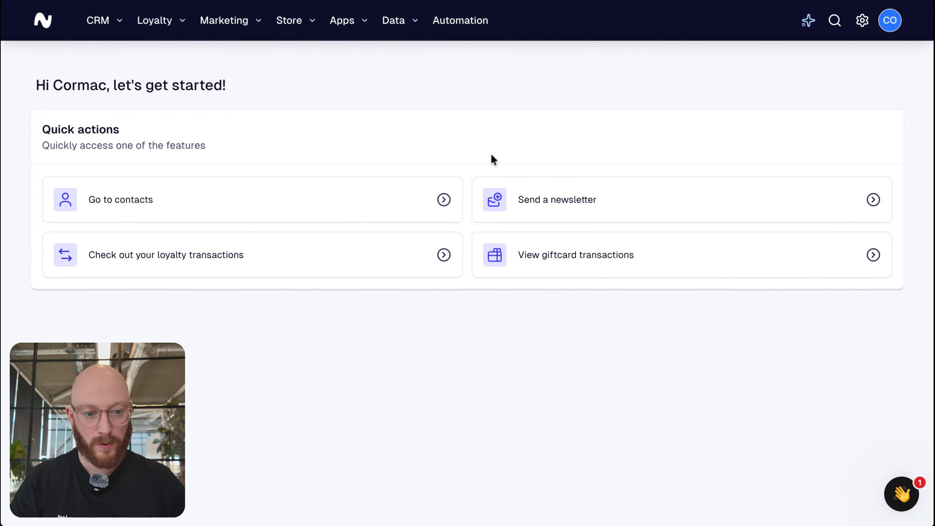
Open the general account settings, set the business industry to Professional services and save the change.
left_click(861, 20)
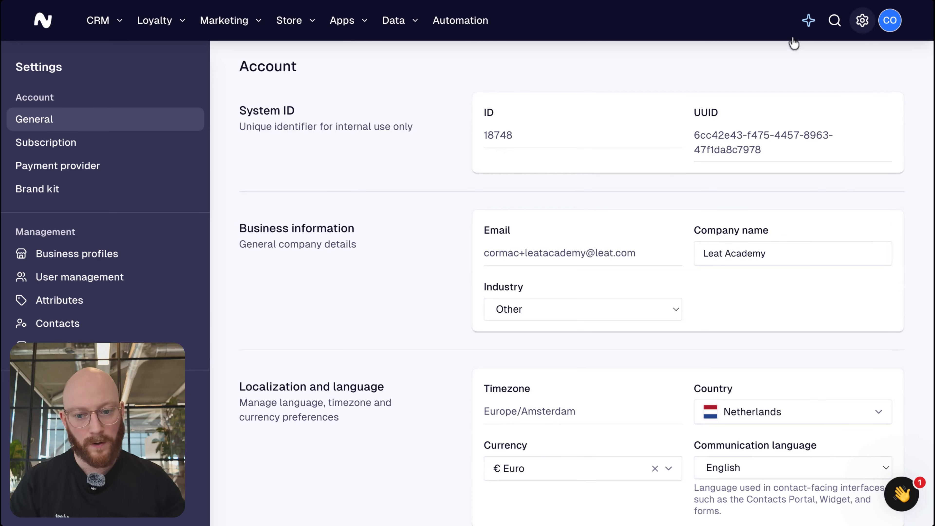
scroll(400, 230, "down", 10)
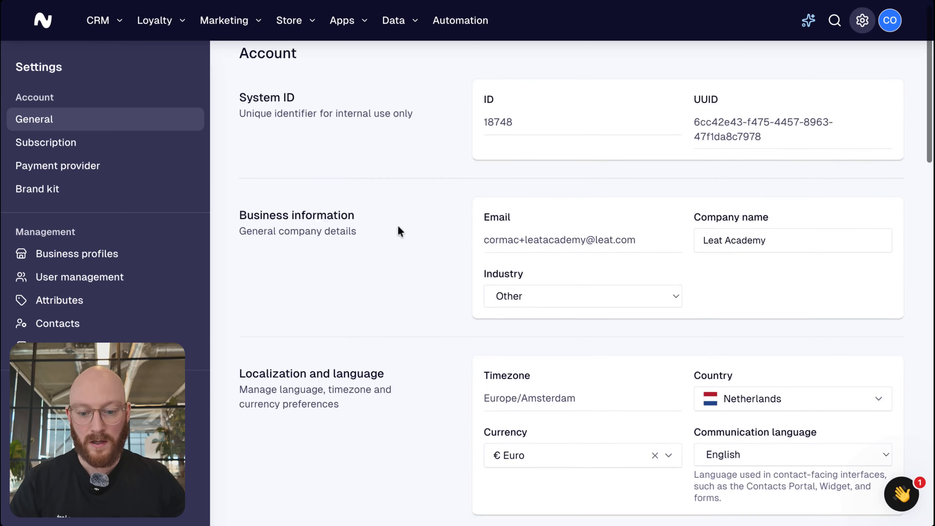
scroll(401, 231, "up", 10)
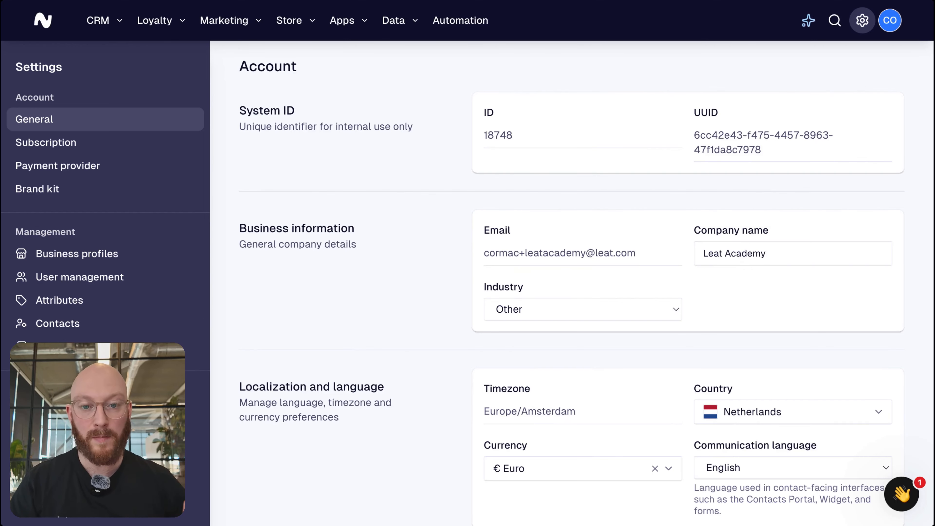
scroll(393, 225, "down", 3)
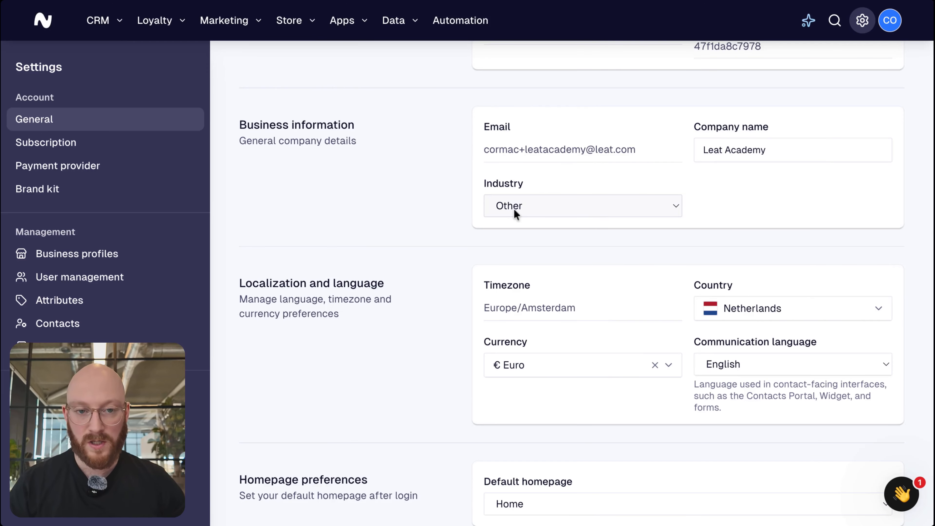
left_click(582, 206)
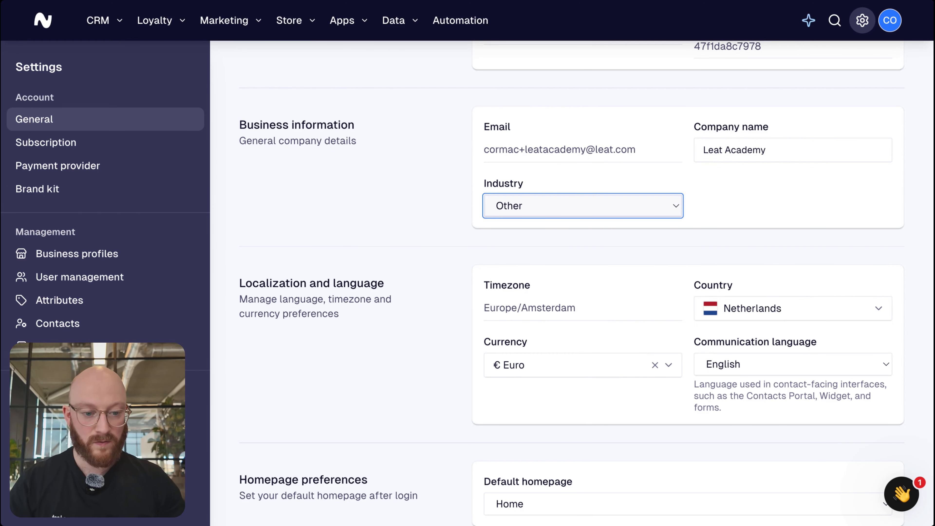
left_click(788, 206)
left_click(507, 249)
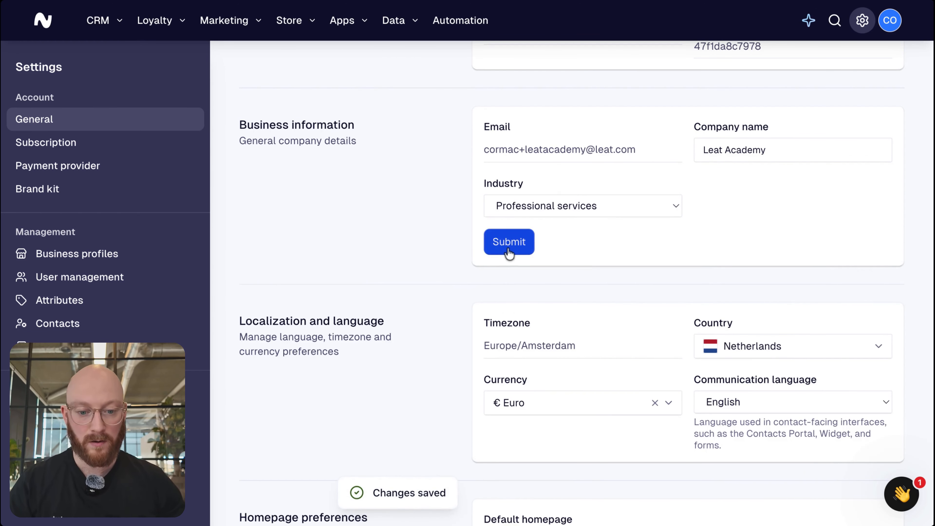
Check the communication language and currency choices in the localization settings without changing them.
scroll(442, 204, "down", 8)
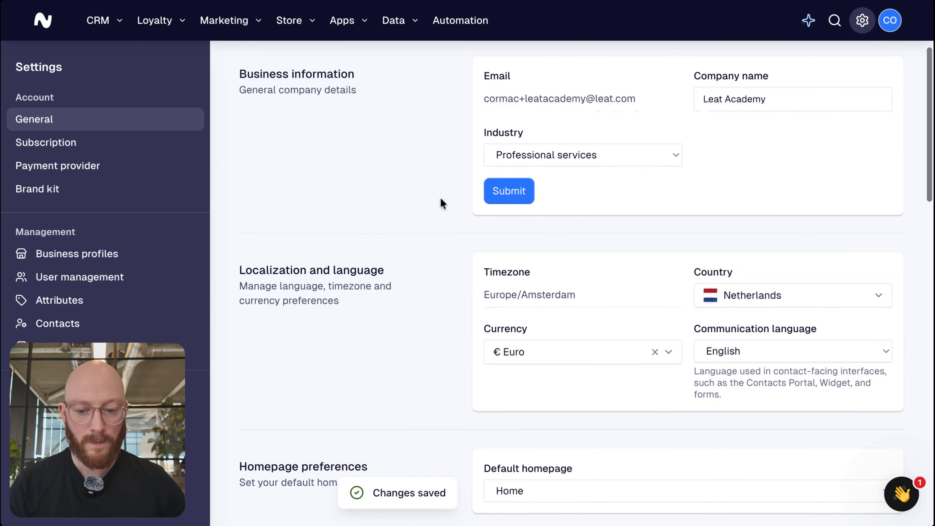
scroll(495, 196, "up", 3)
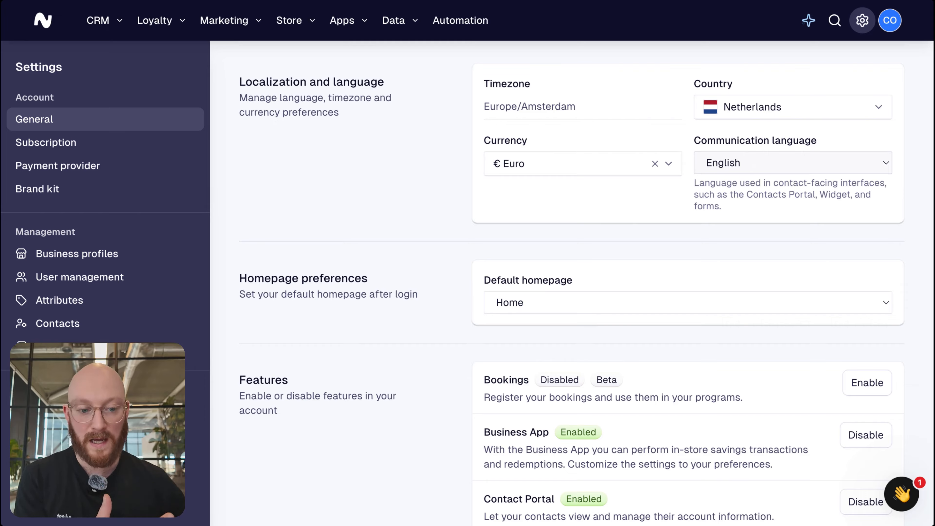
left_click(793, 163)
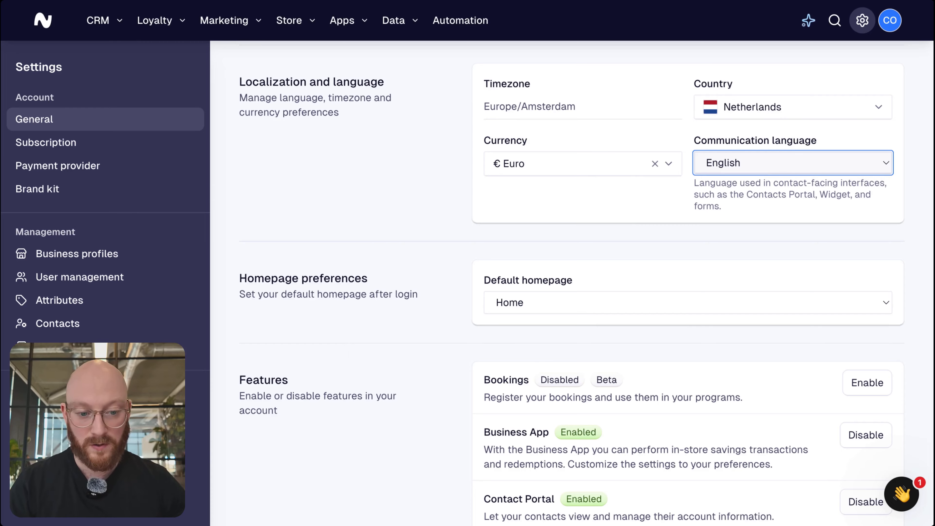
left_click(553, 172)
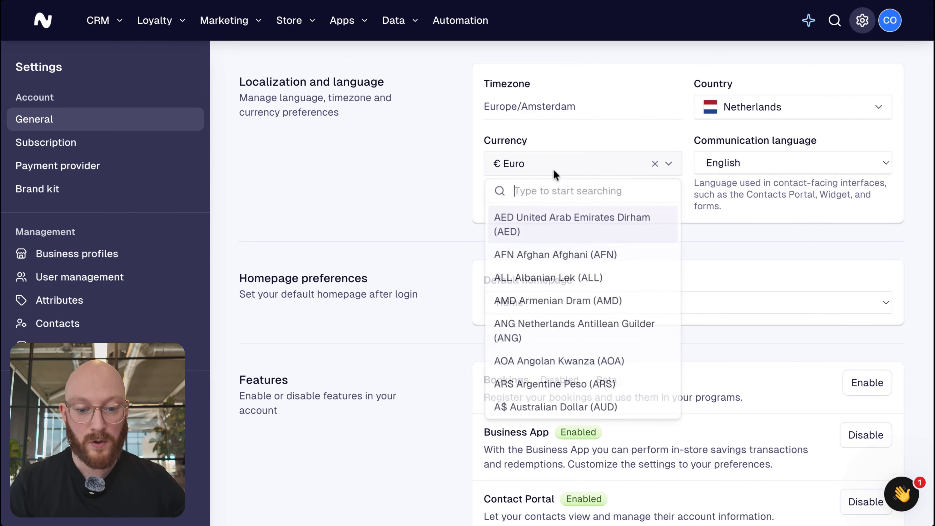
left_click(436, 187)
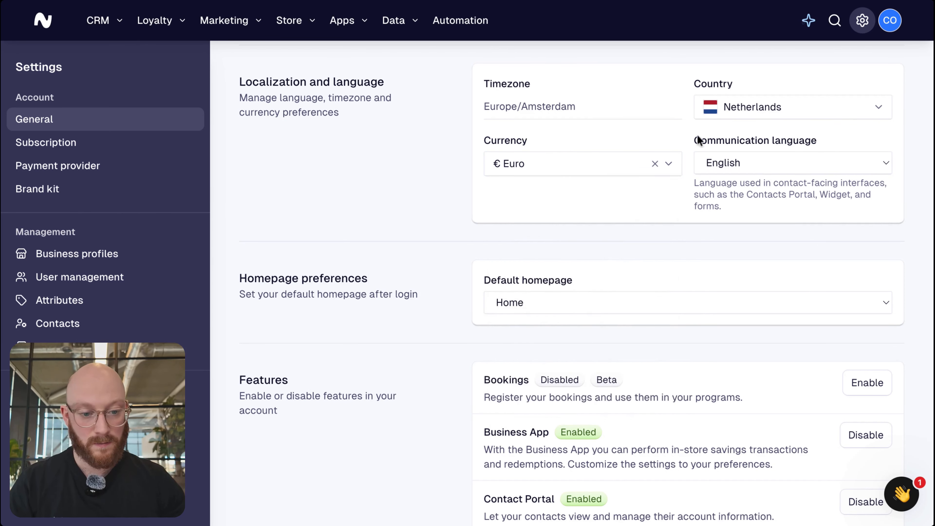
Set the account country to Ireland, save the localization settings and reload the page.
left_click(777, 114)
type("ireland")
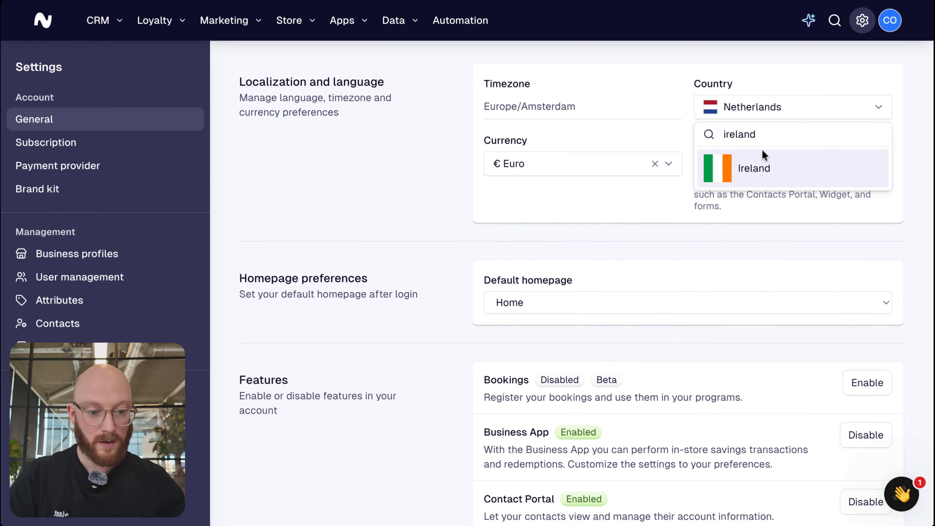
left_click(759, 166)
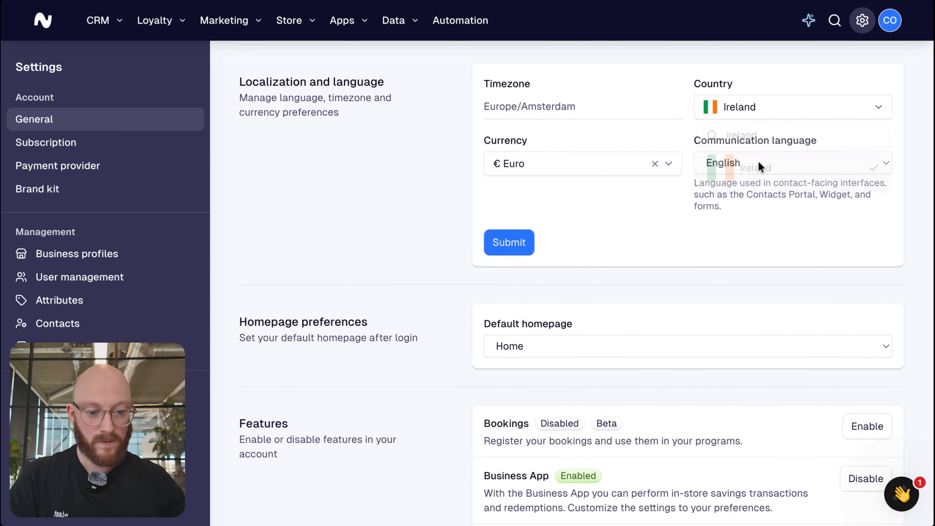
left_click(539, 232)
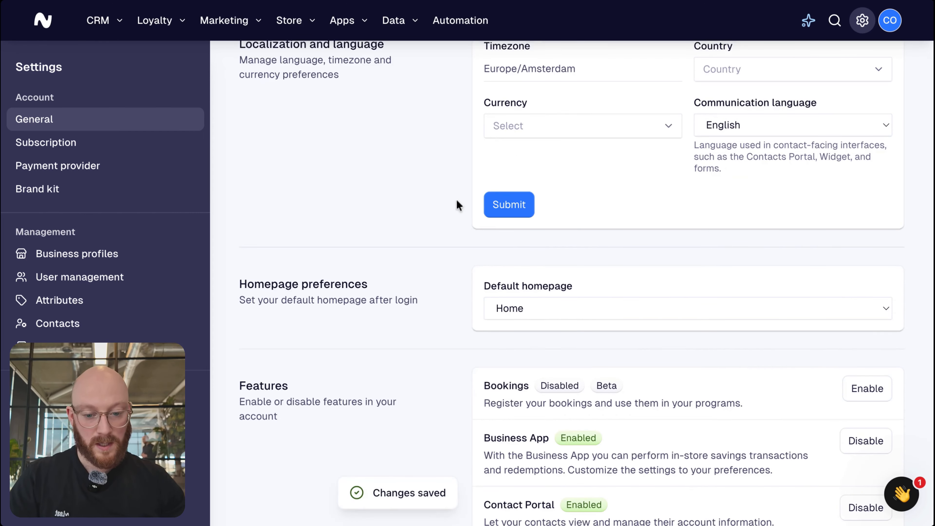
scroll(455, 199, "down", 3)
scroll(455, 199, "up", 3)
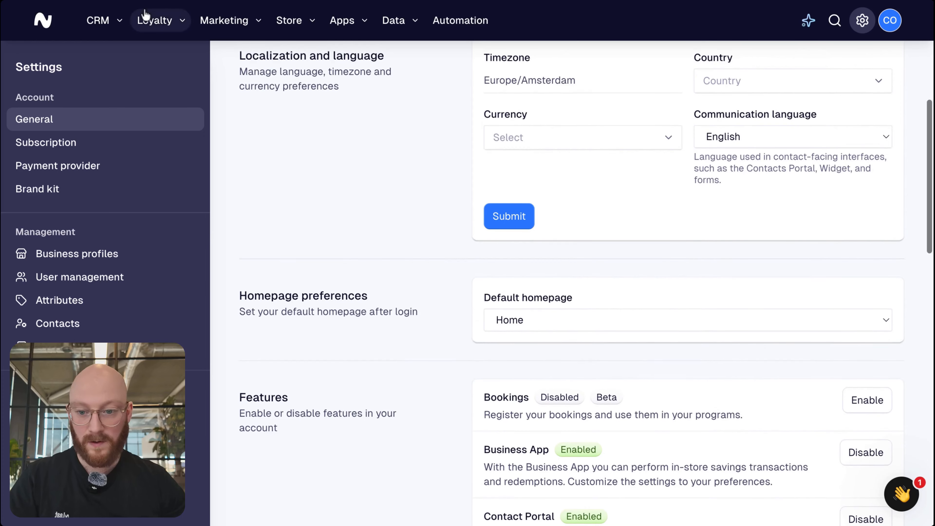
left_click(115, 1)
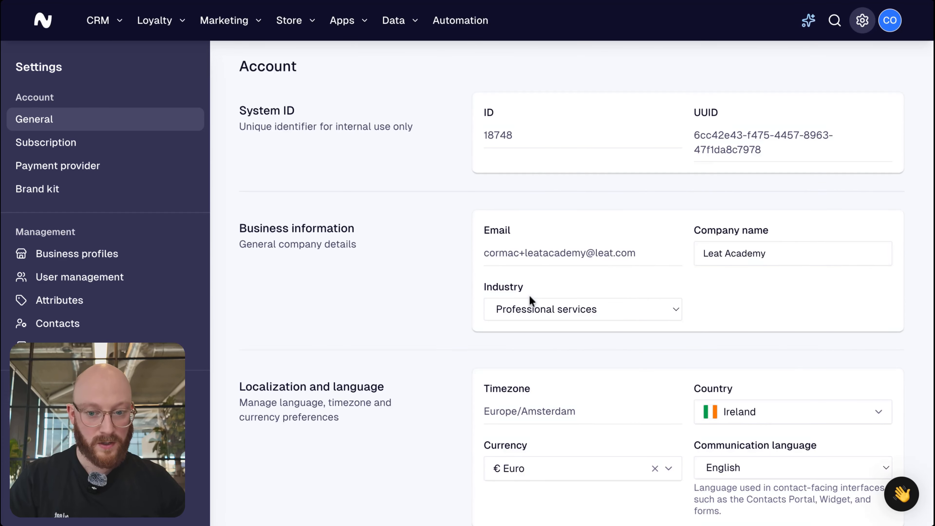
Choose Contacts page as the default homepage in the homepage preferences.
scroll(529, 294, "down", 5)
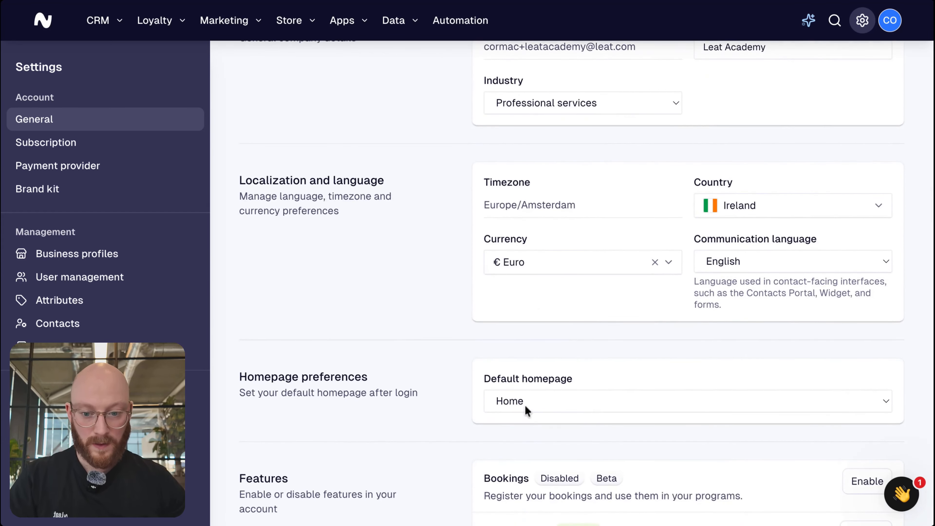
scroll(452, 181, "down", 6)
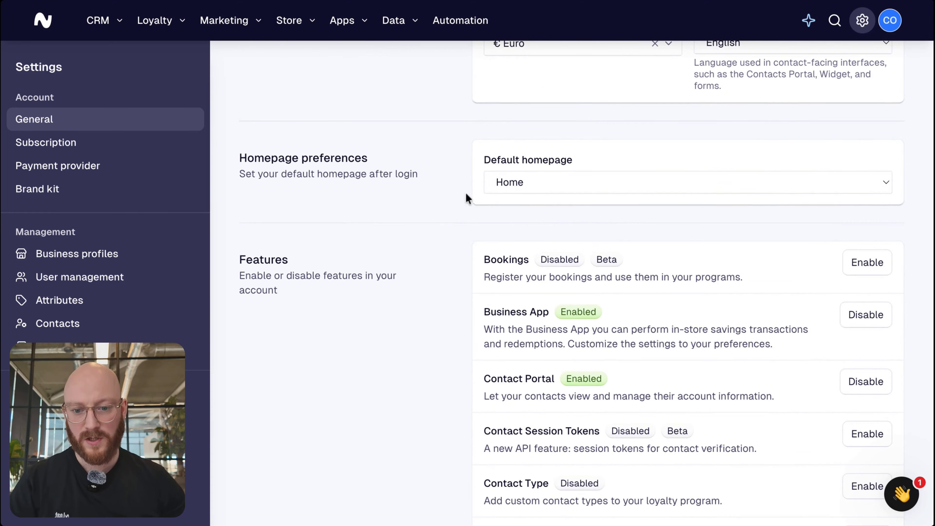
left_click(613, 182)
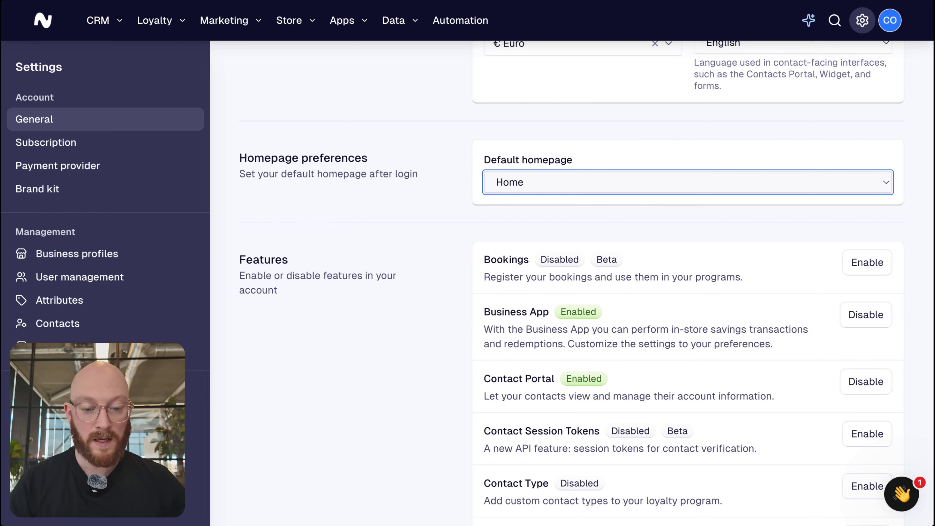
left_click(534, 203)
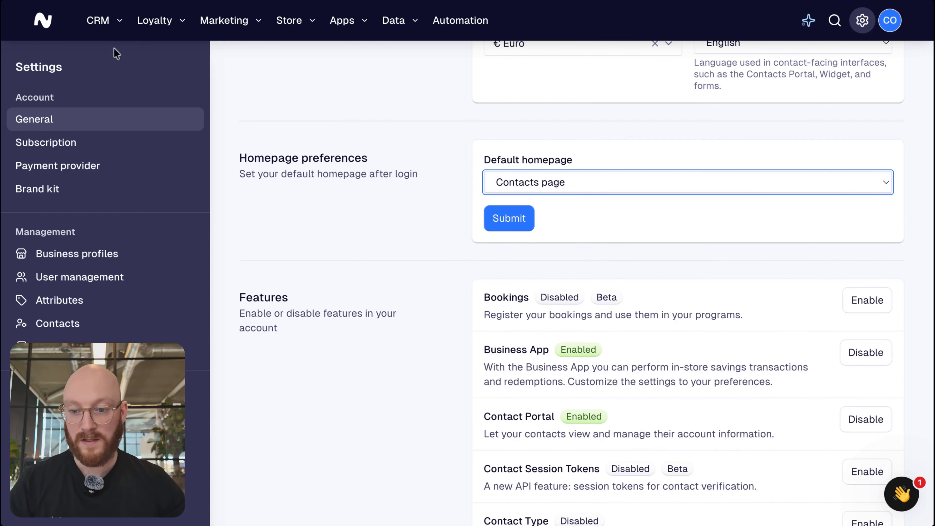
Open the CRM contacts page and look through the contact list.
left_click(99, 21)
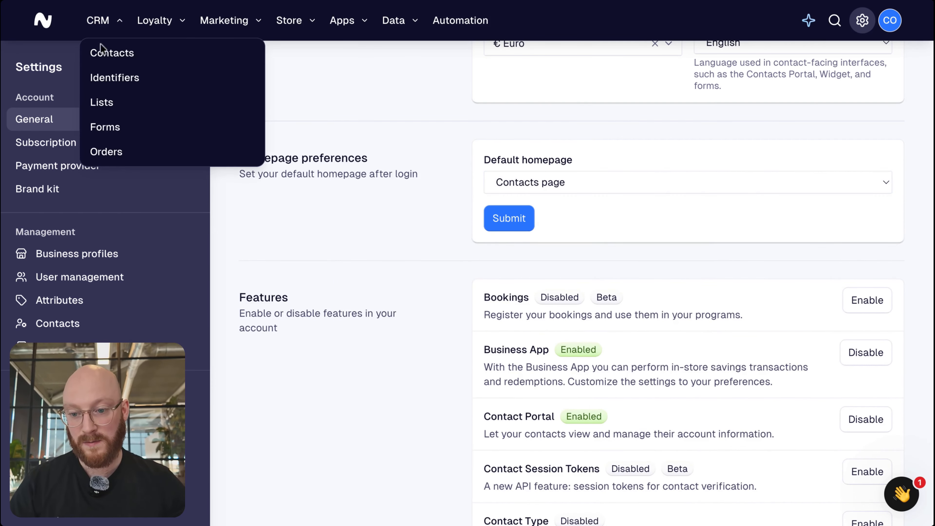
left_click(148, 55)
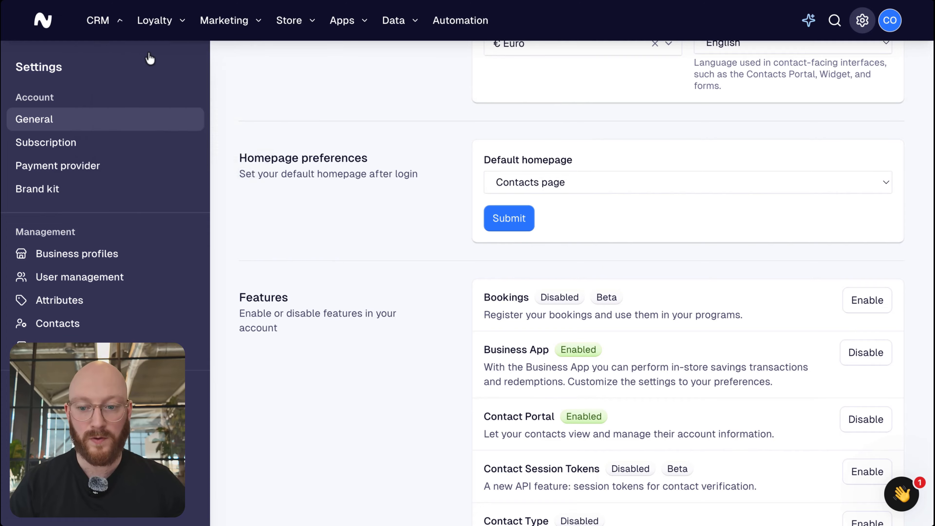
scroll(379, 162, "down", 1)
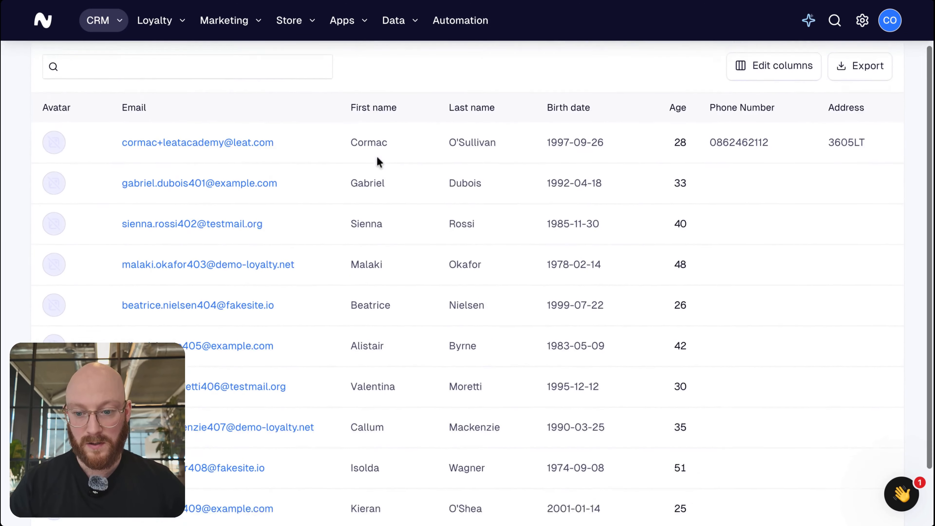
scroll(379, 162, "up", 1)
Return to the account settings, set the default homepage to Contacts page and save it.
key("alt+Left")
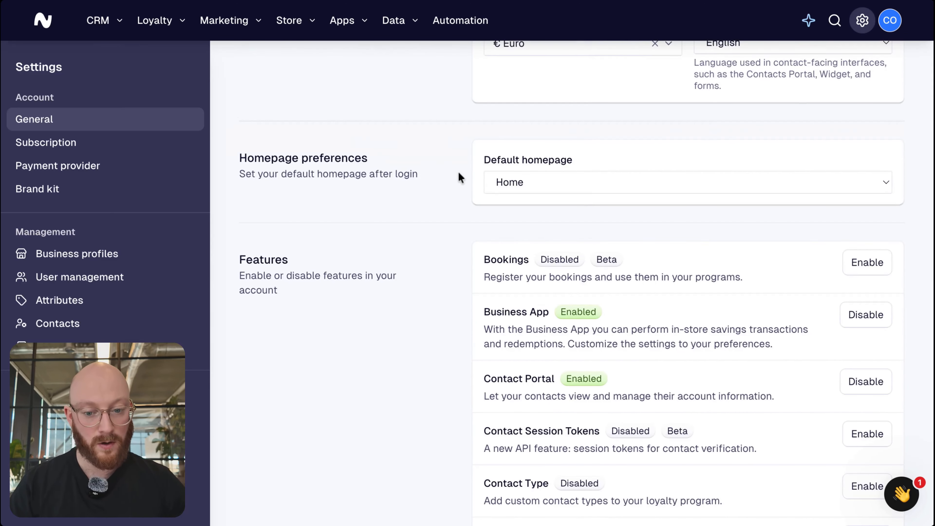
left_click(575, 175)
left_click(511, 221)
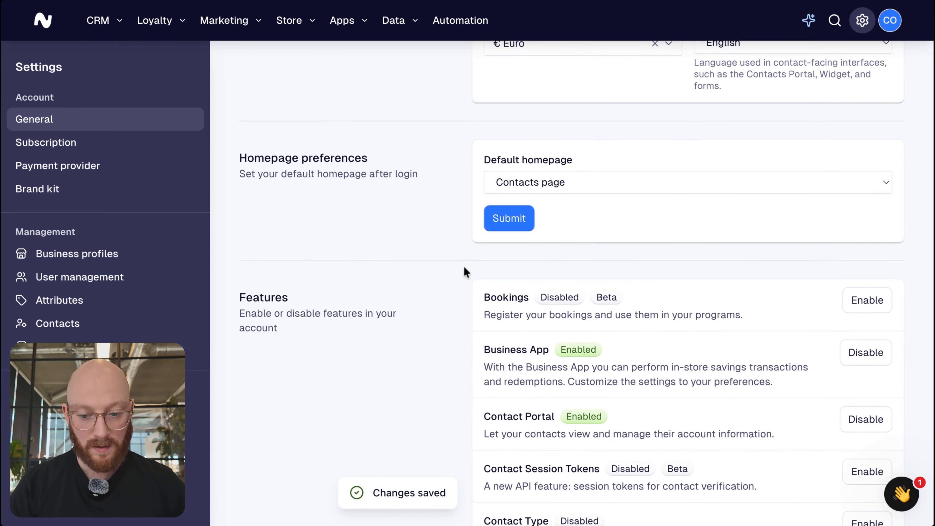
Review which account features can be enabled or disabled, from Bookings to Widget, and recheck the general settings.
scroll(464, 272, "down", 5)
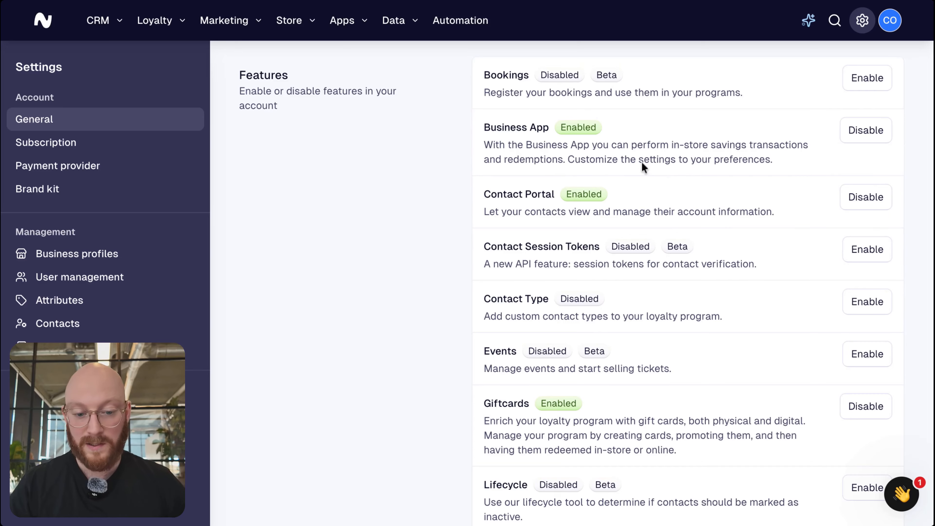
scroll(645, 139, "down", 3)
scroll(645, 140, "down", 1)
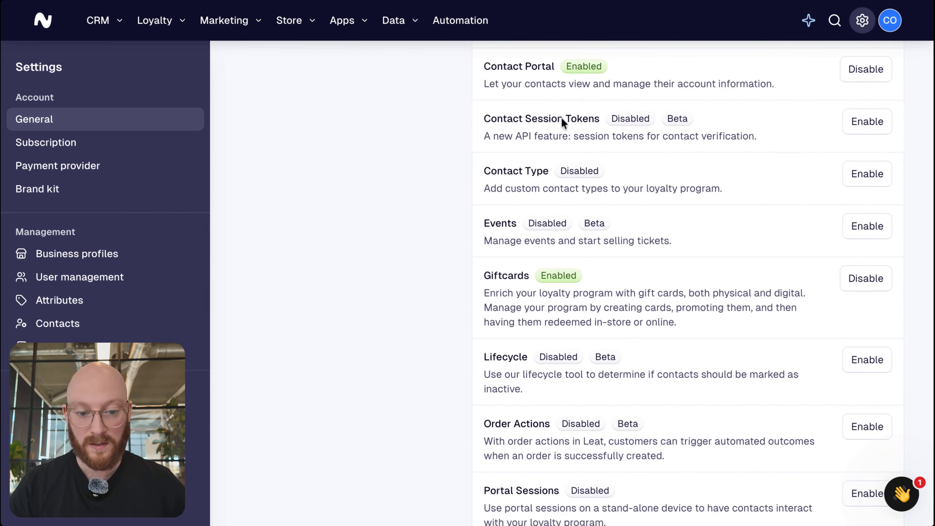
scroll(602, 124, "down", 6)
scroll(598, 129, "down", 2)
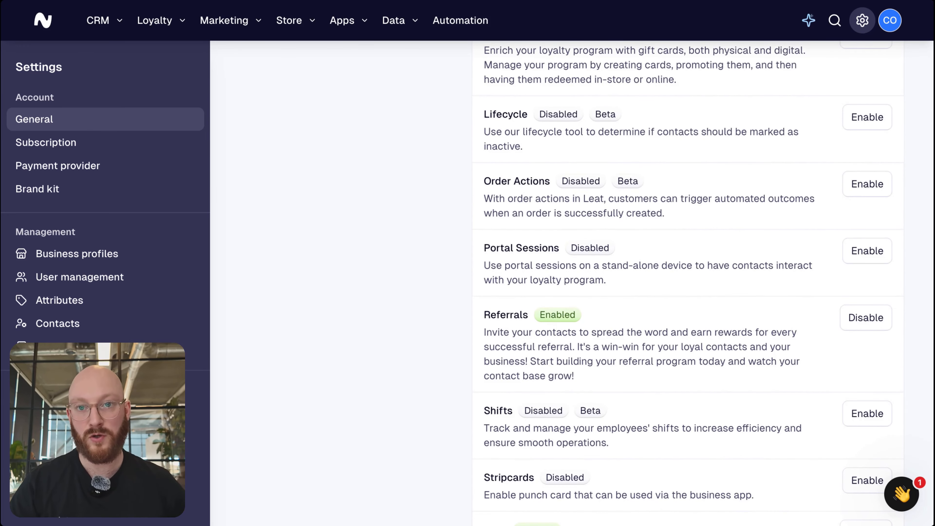
scroll(685, 284, "down", 5)
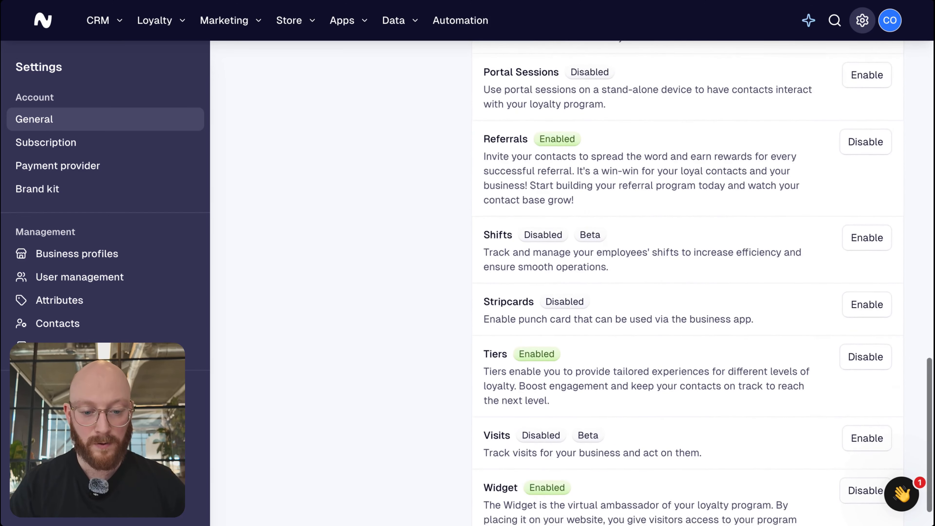
scroll(685, 284, "down", 1)
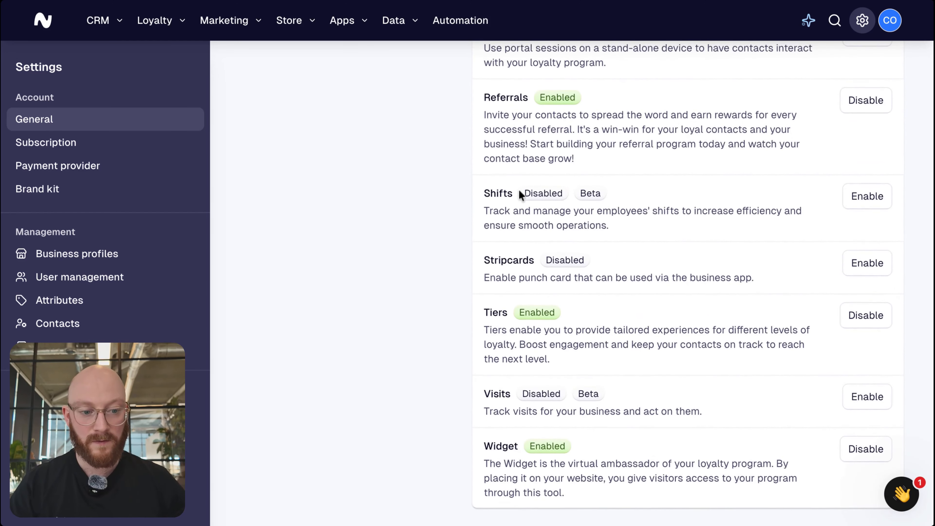
scroll(635, 186, "up", 15)
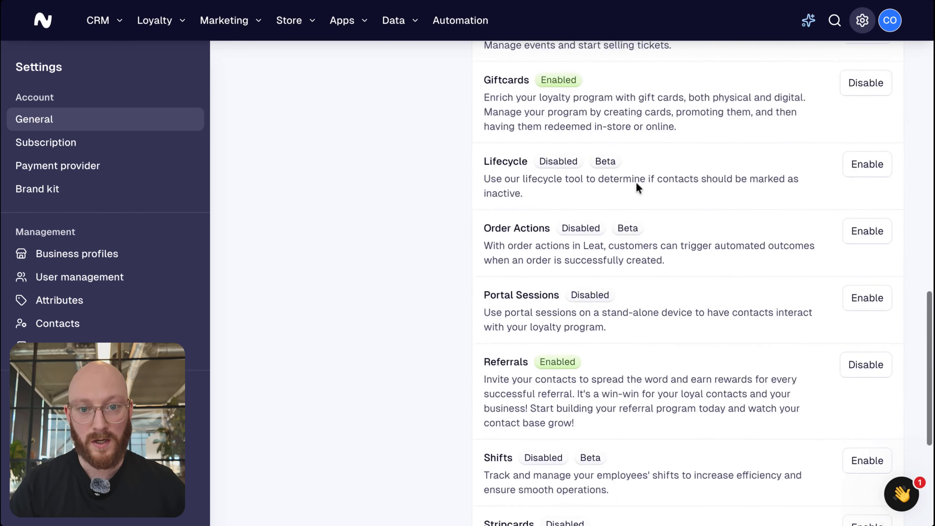
scroll(638, 187, "down", 7)
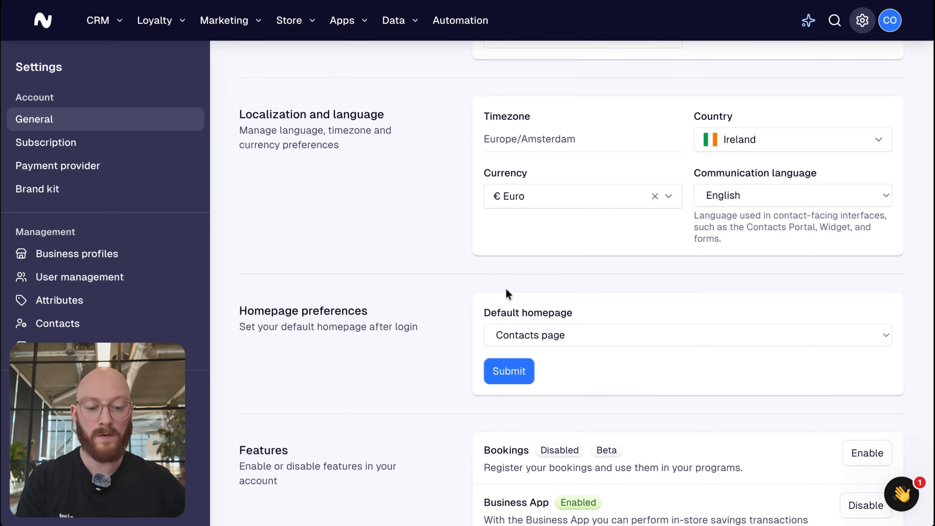
scroll(505, 292, "down", 3)
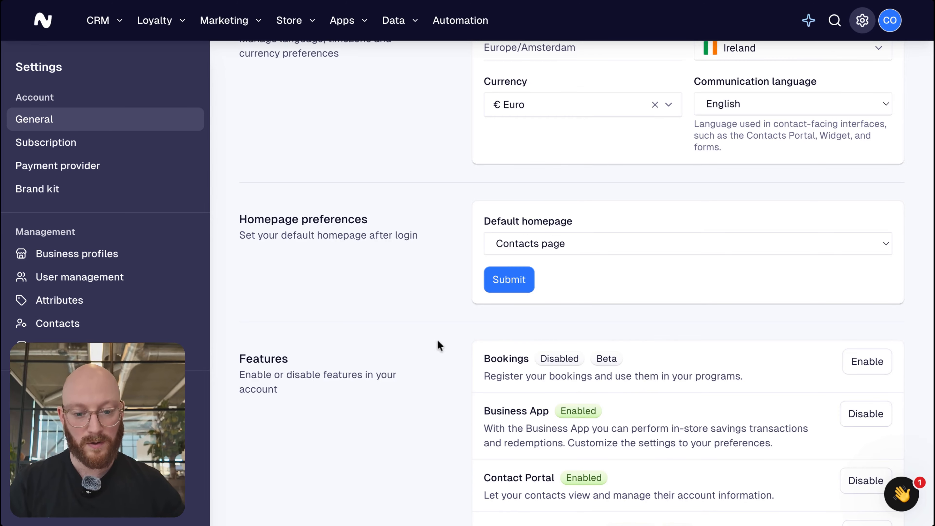
scroll(433, 338, "down", 10)
scroll(433, 337, "up", 7)
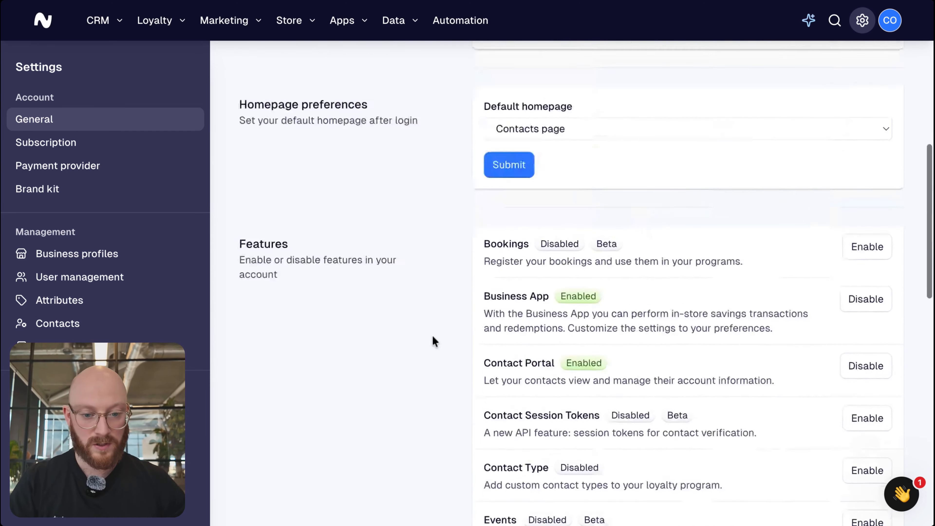
scroll(431, 335, "up", 10)
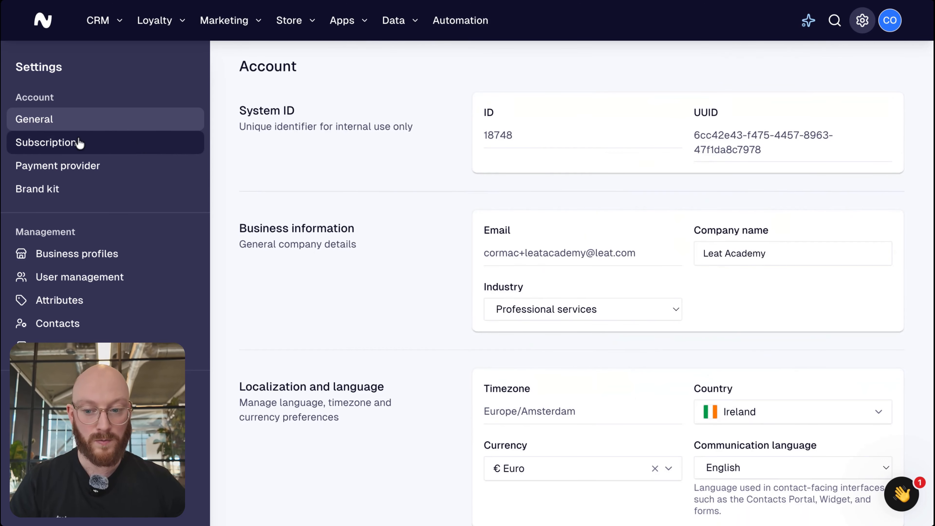
Open the subscription plans and compare the Start and Scale plans with and without the Go plus option.
left_click(79, 143)
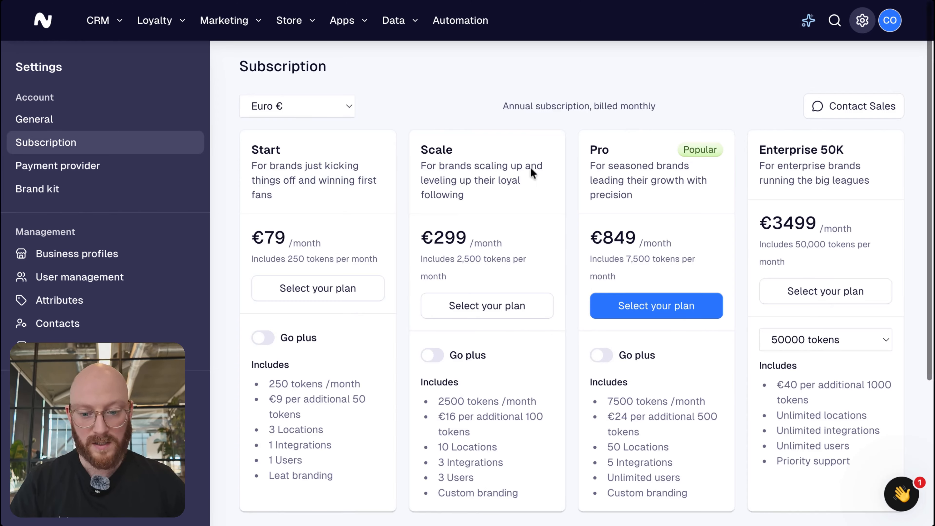
left_click(259, 341)
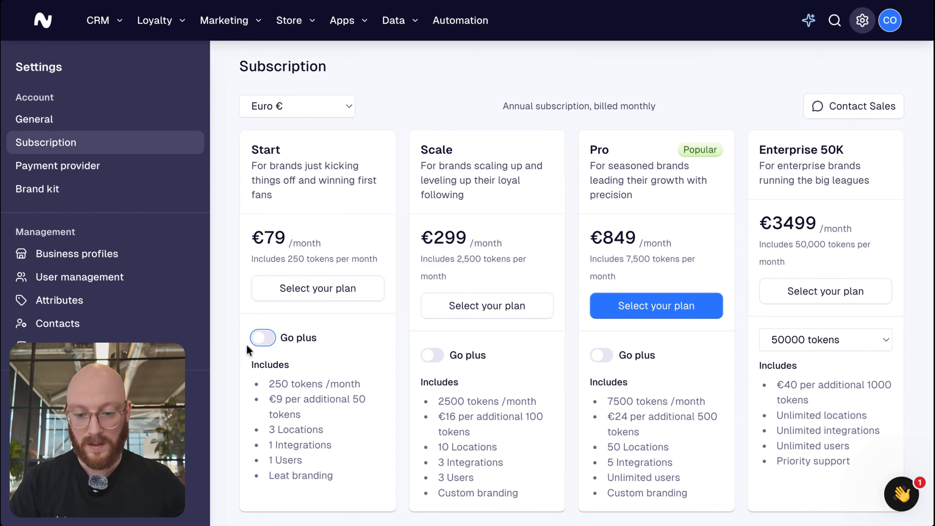
left_click(261, 338)
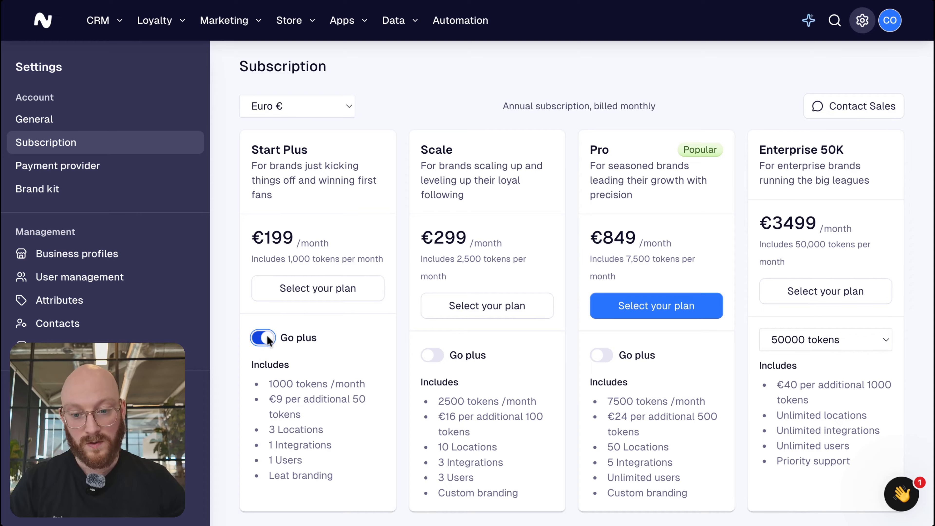
left_click(263, 340)
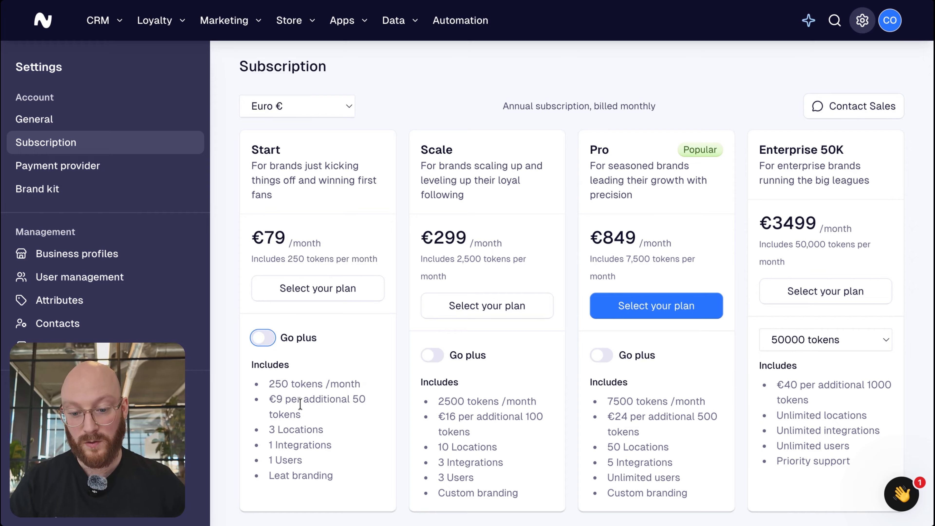
left_click(263, 338)
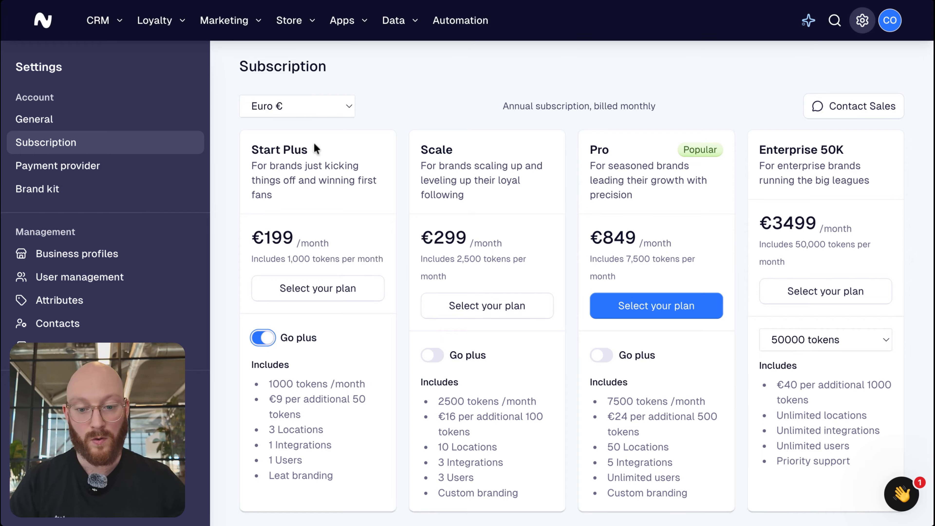
left_click(263, 339)
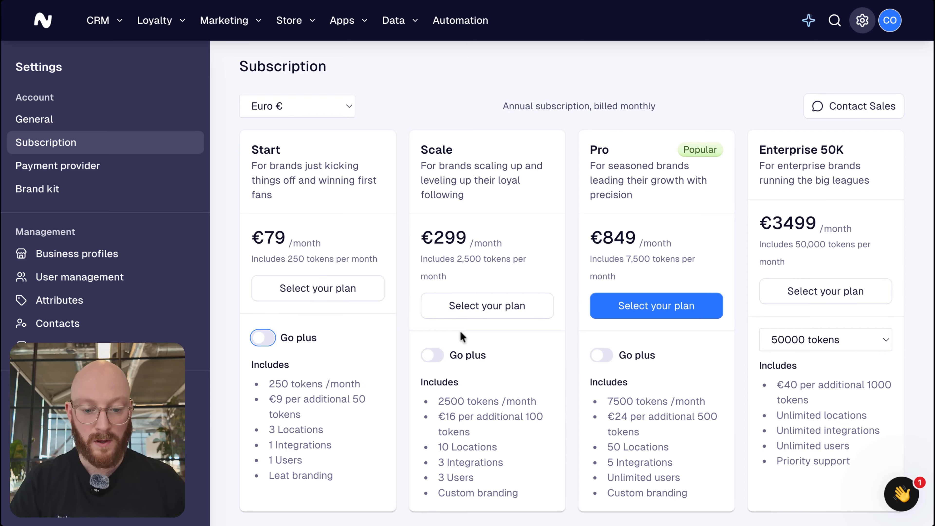
left_click(430, 355)
left_click(430, 355)
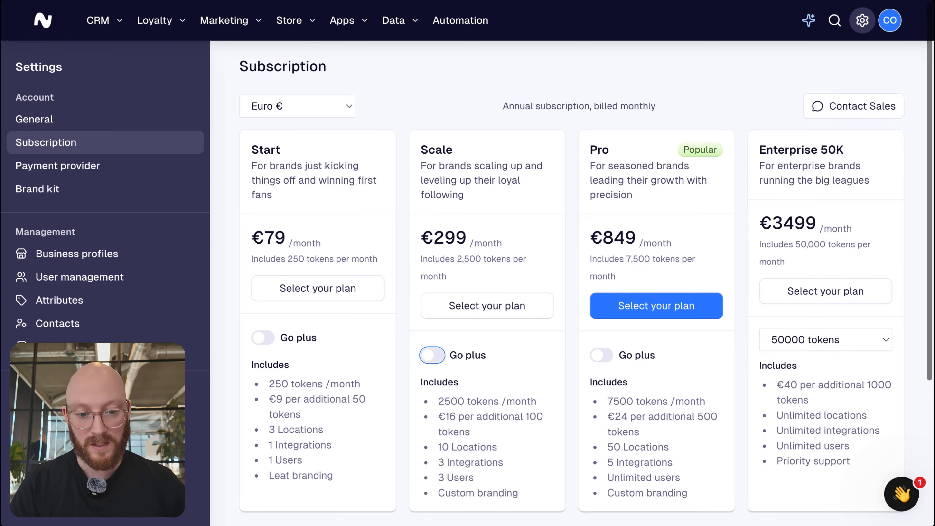
Review the plan limits of the current bundle below the subscription plans.
scroll(585, 276, "down", 3)
scroll(570, 276, "down", 3)
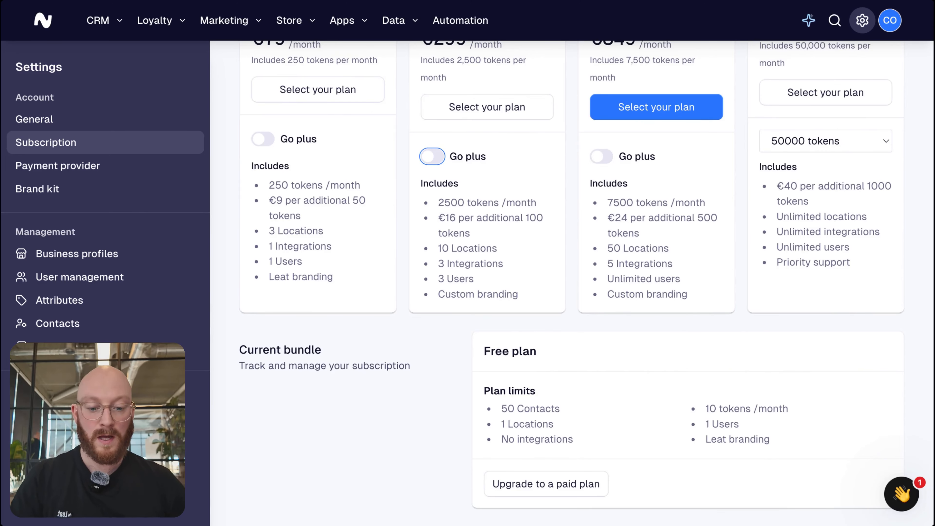
left_click(448, 428)
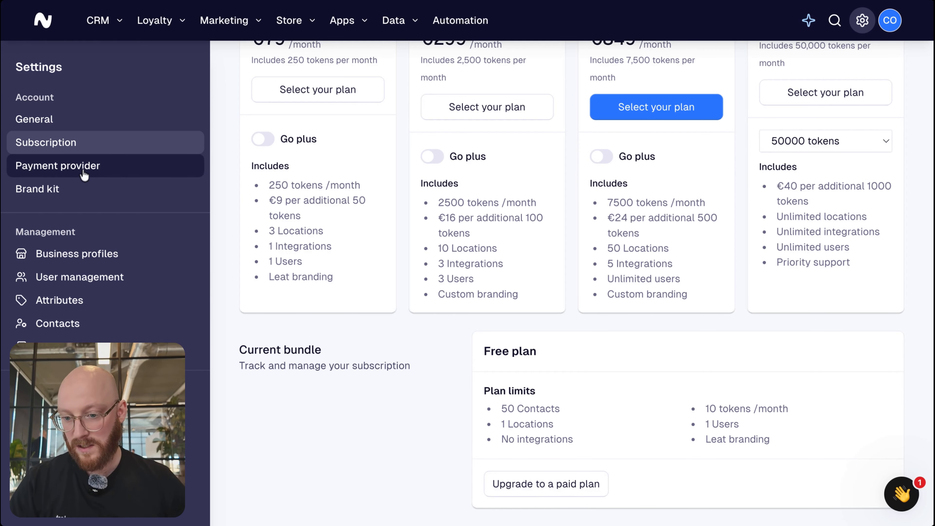
Look through the Mollie payment provider setup in Sandbox API key mode up to its credentials, and return to the provider list.
left_click(66, 173)
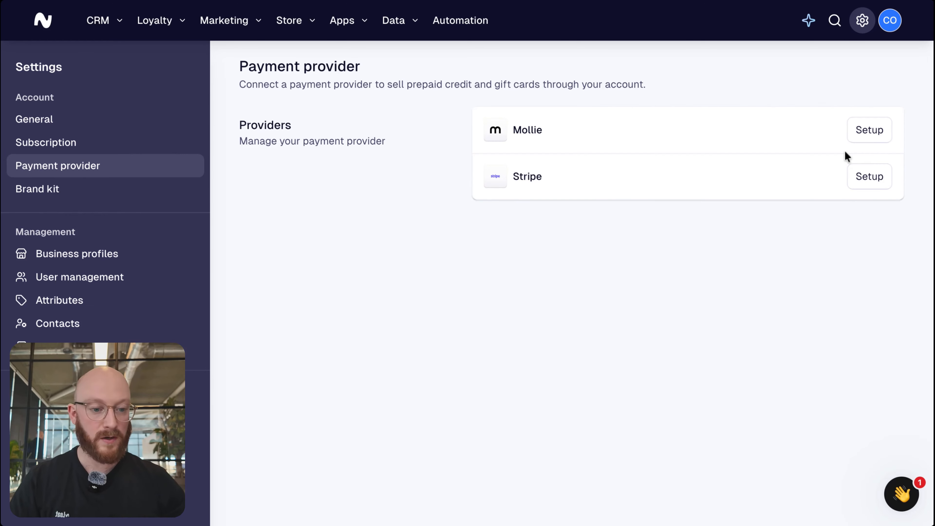
left_click(862, 134)
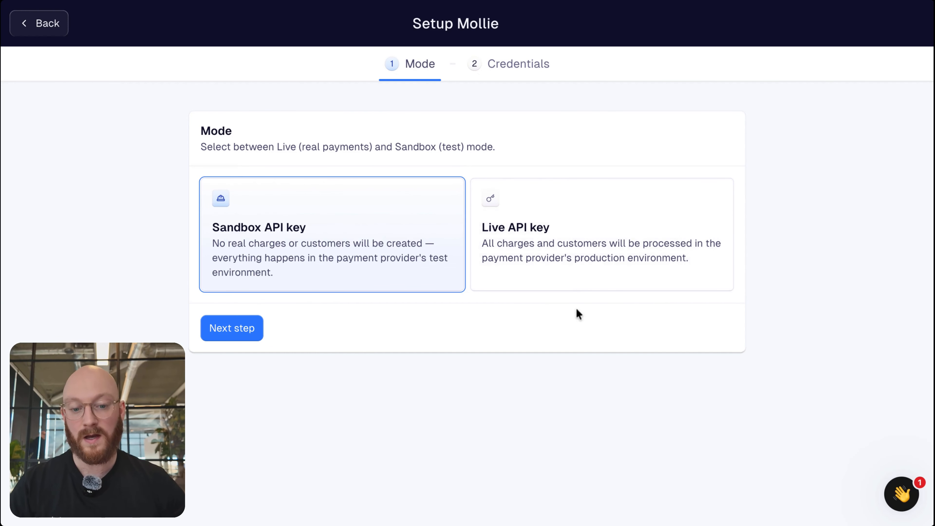
left_click(218, 330)
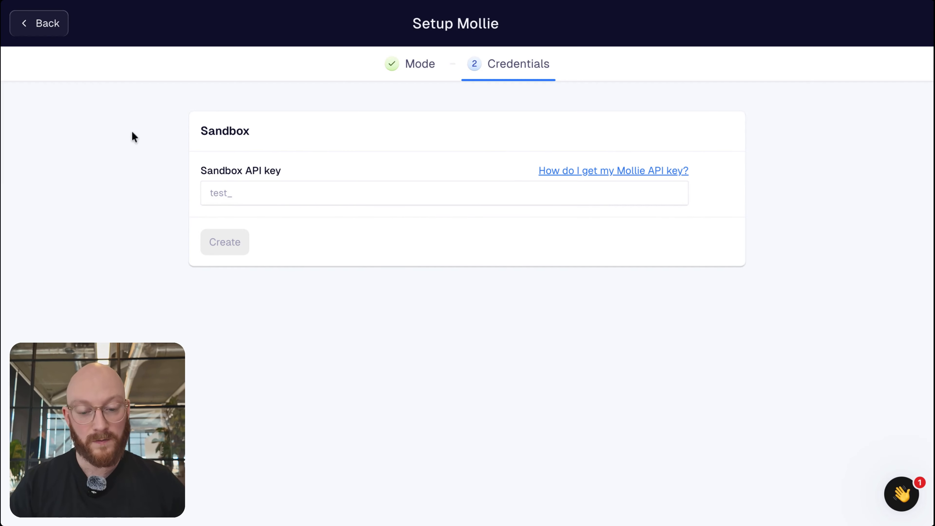
left_click(52, 30)
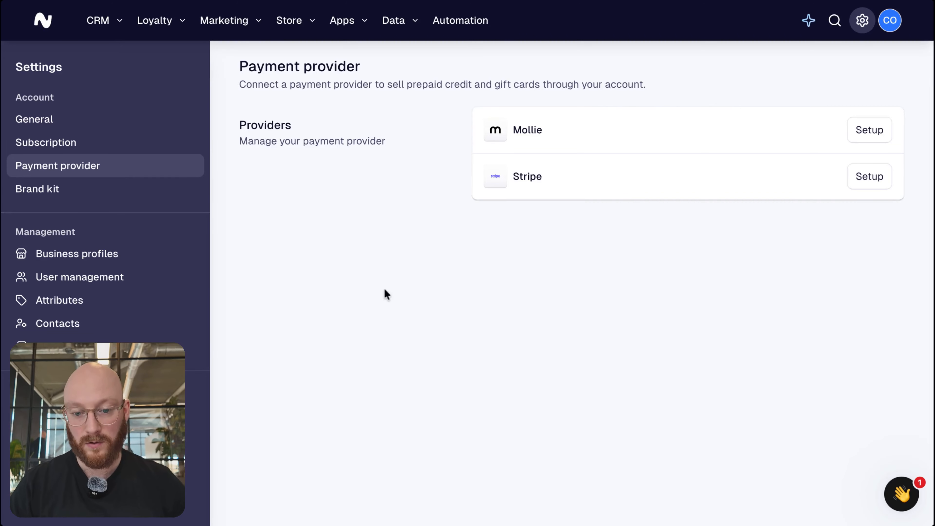